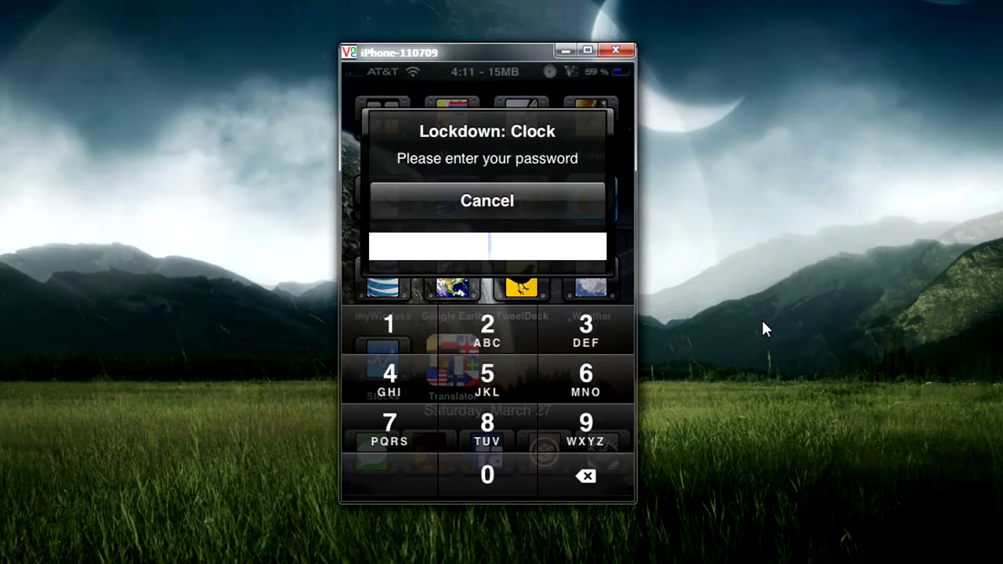
pyautogui.press('1')
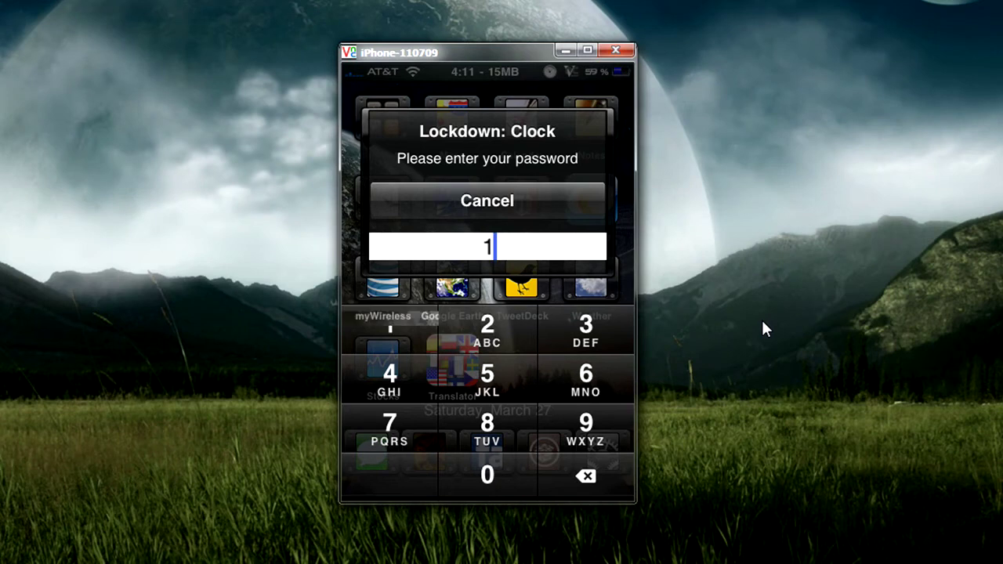